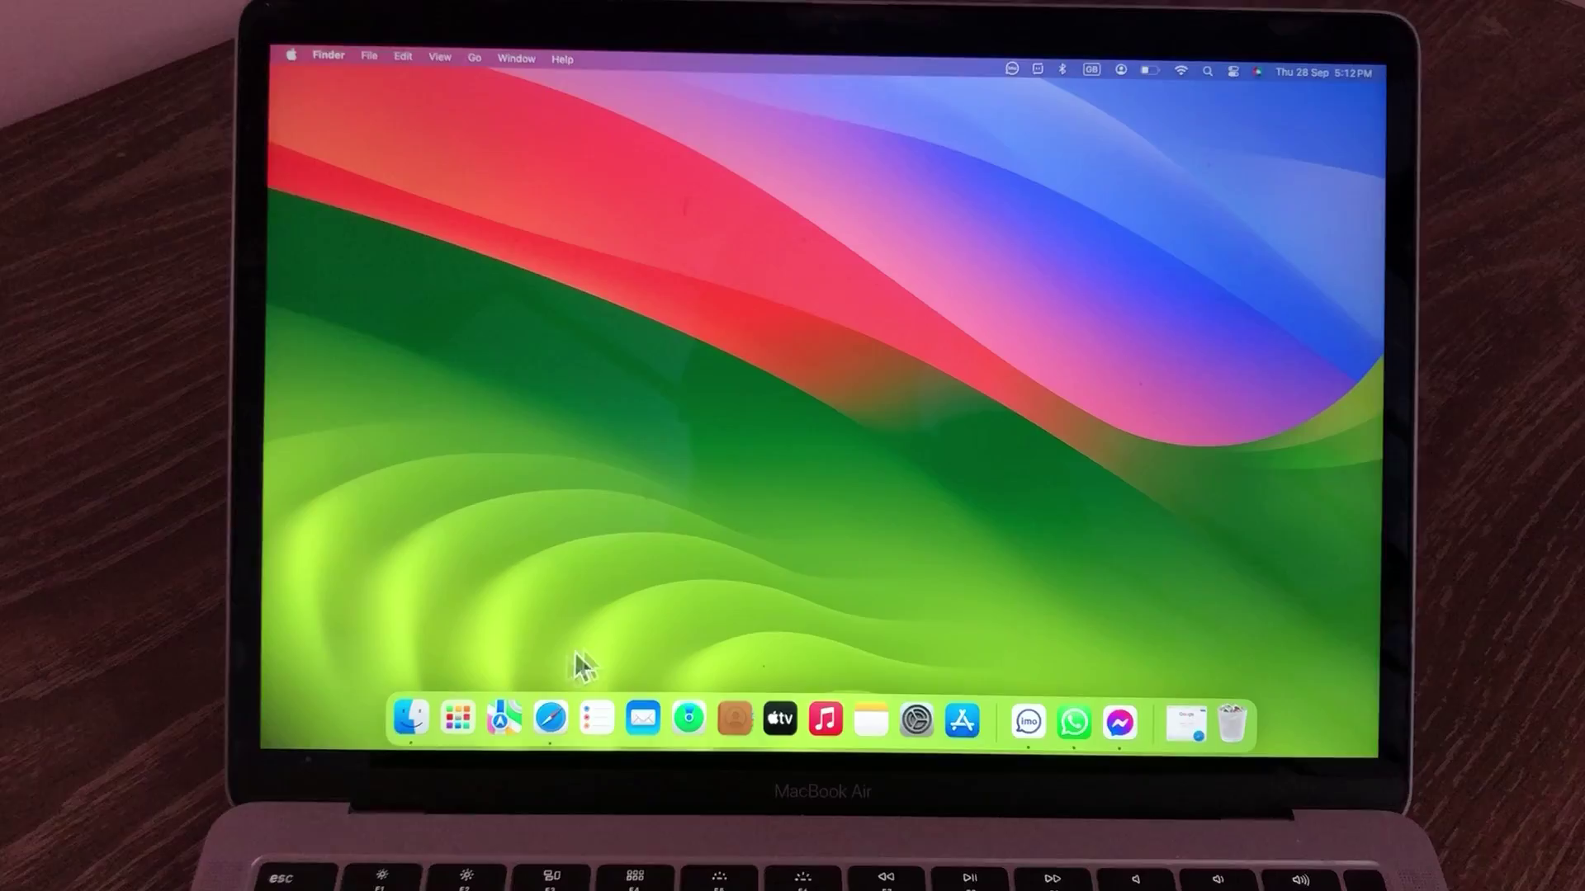
Open Safari full screen and reach webcamtests.com through a Google search for 'webcam test'.
click(555, 721)
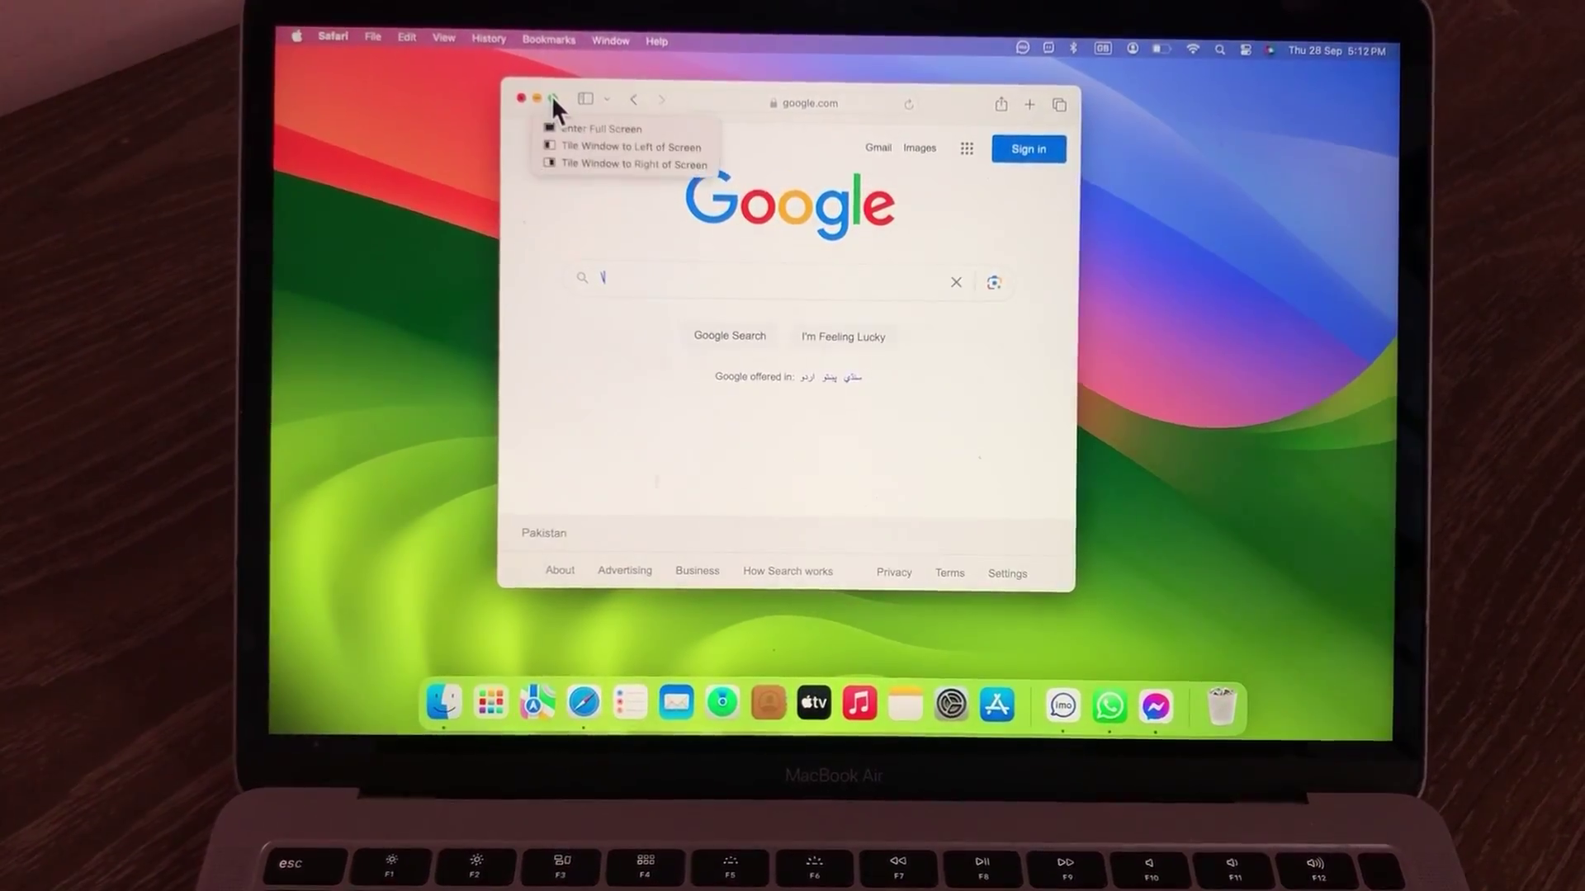
click(549, 95)
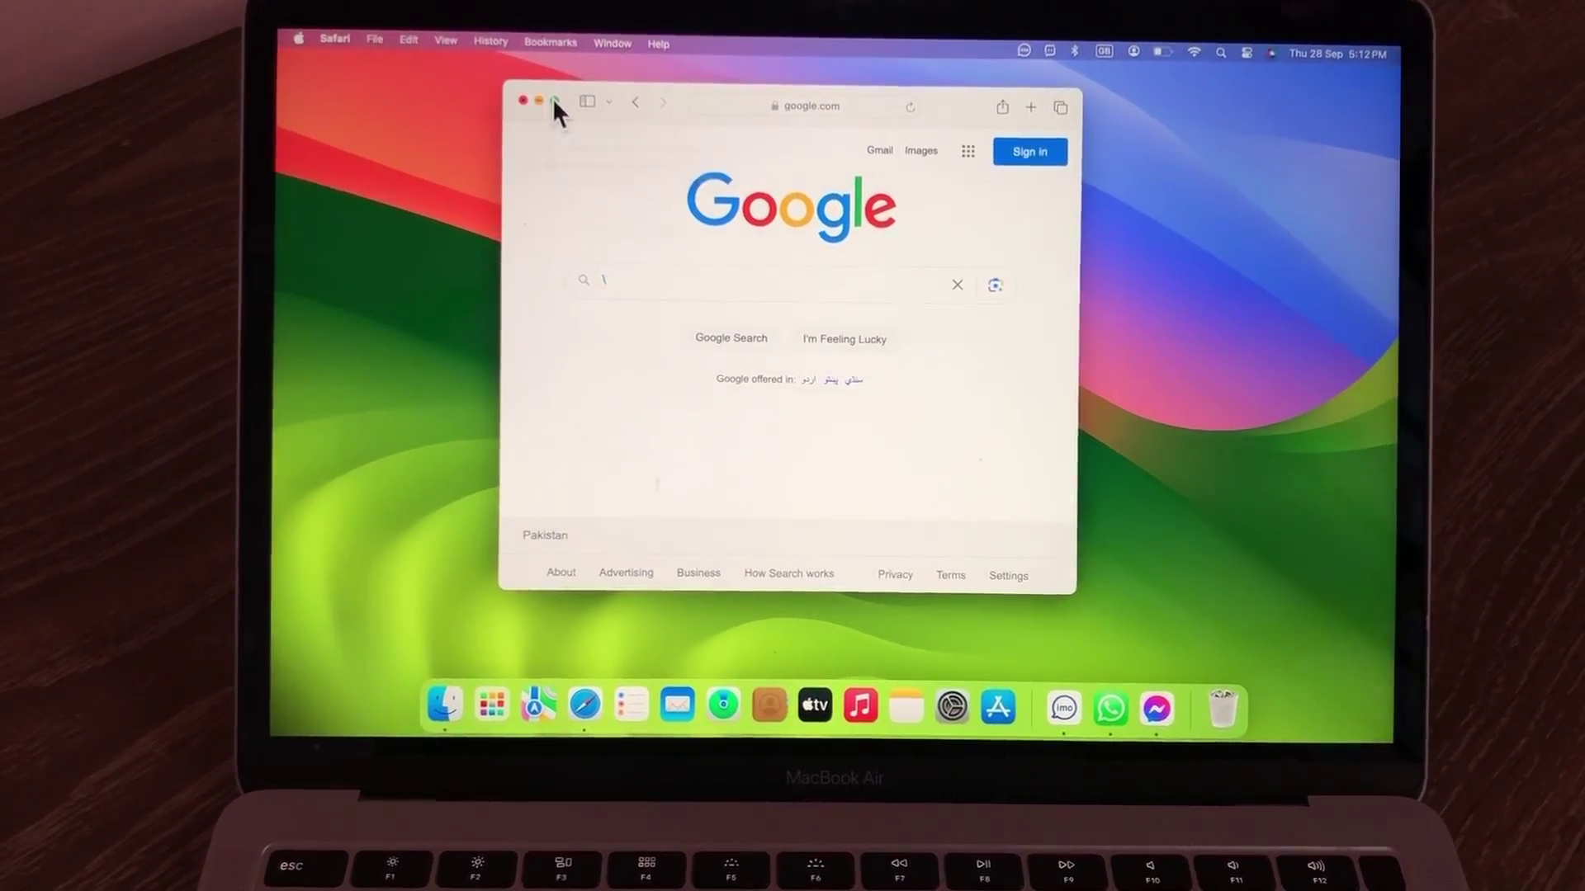
text(we)
text(bo)
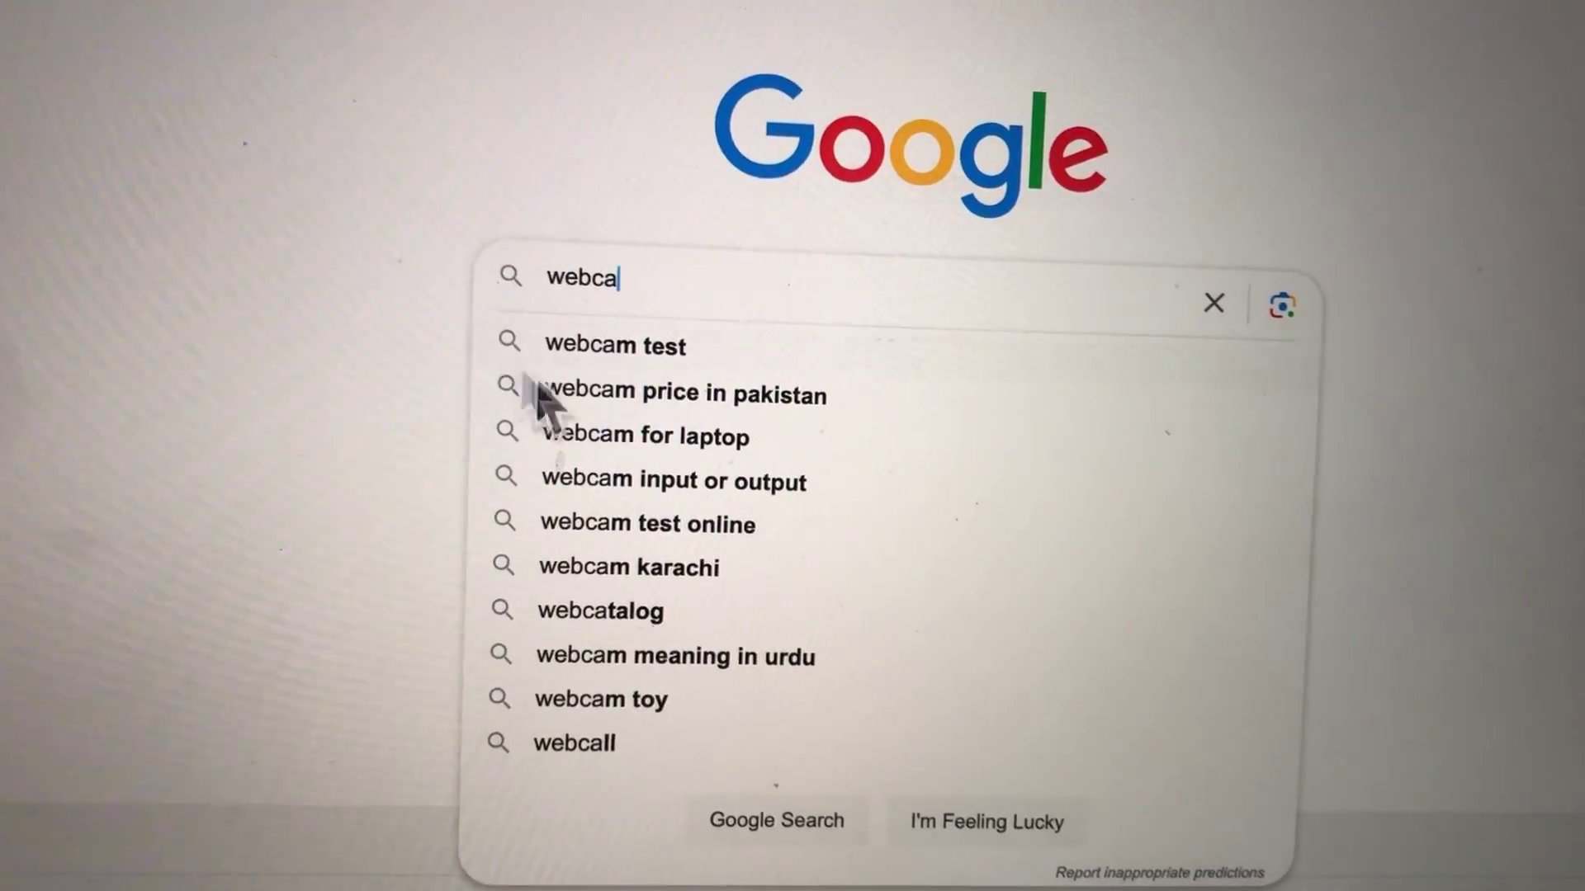
click(591, 344)
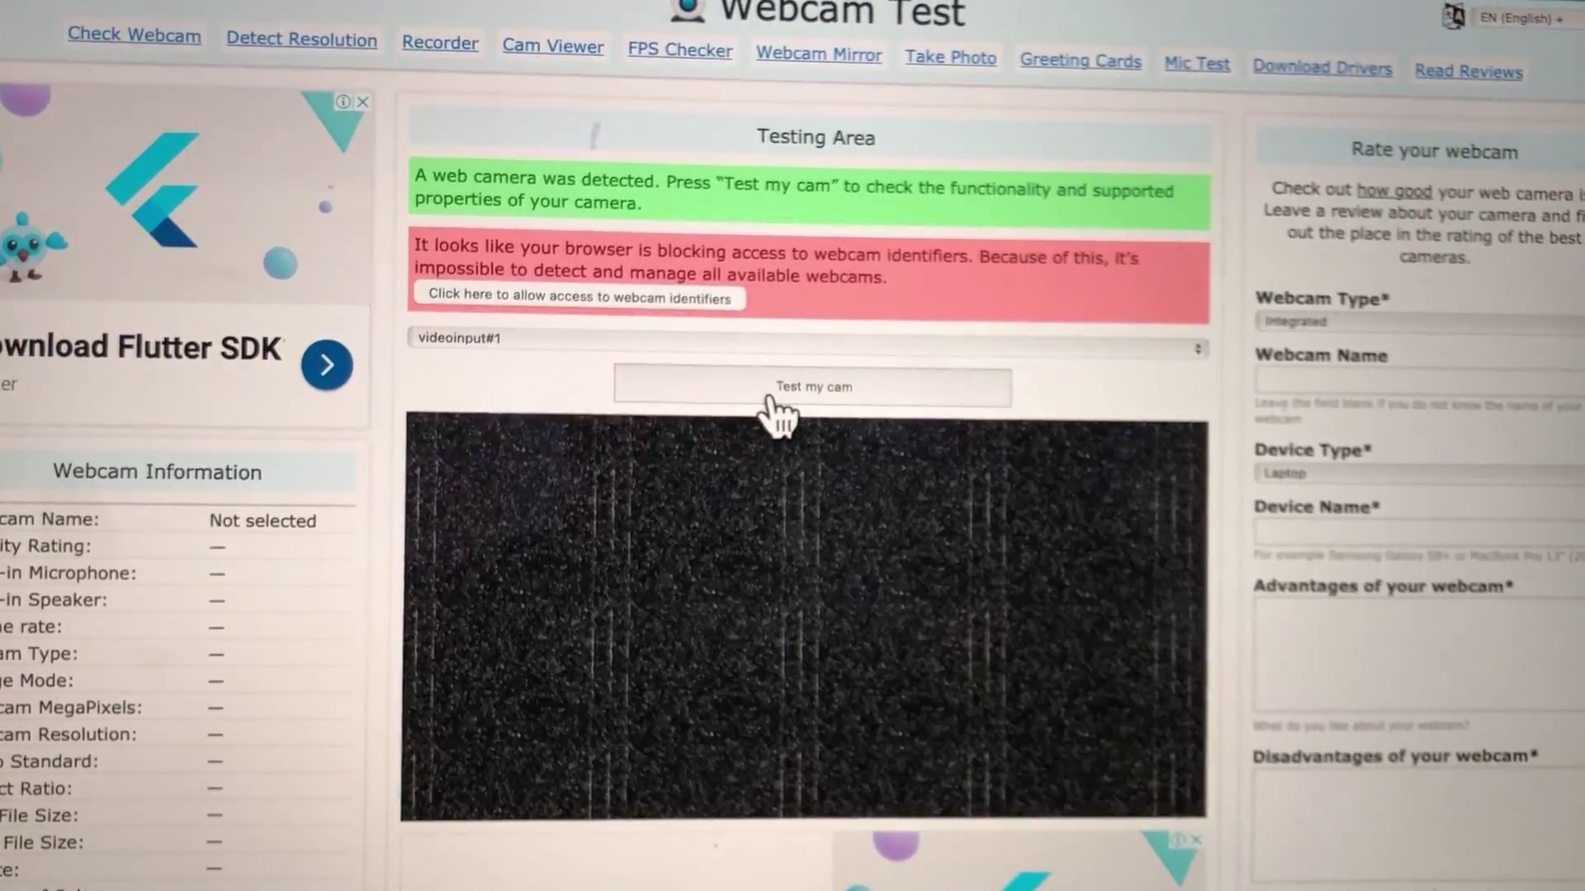
Run 'Test my cam' and allow camera access, showing the FaceTime HD Camera at 1280×720.
click(794, 398)
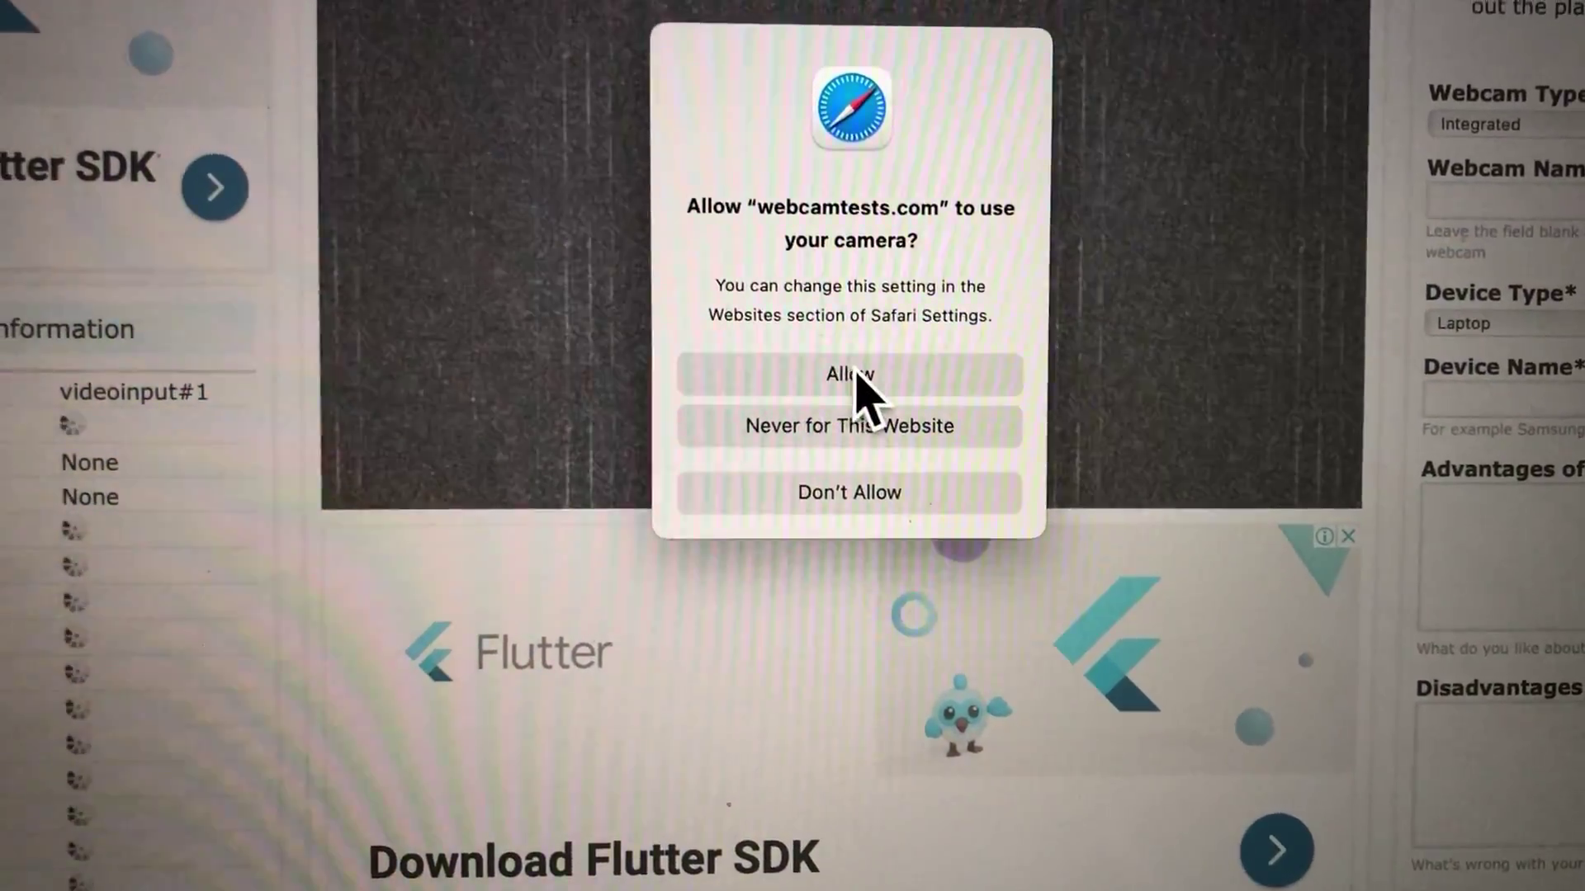
click(817, 363)
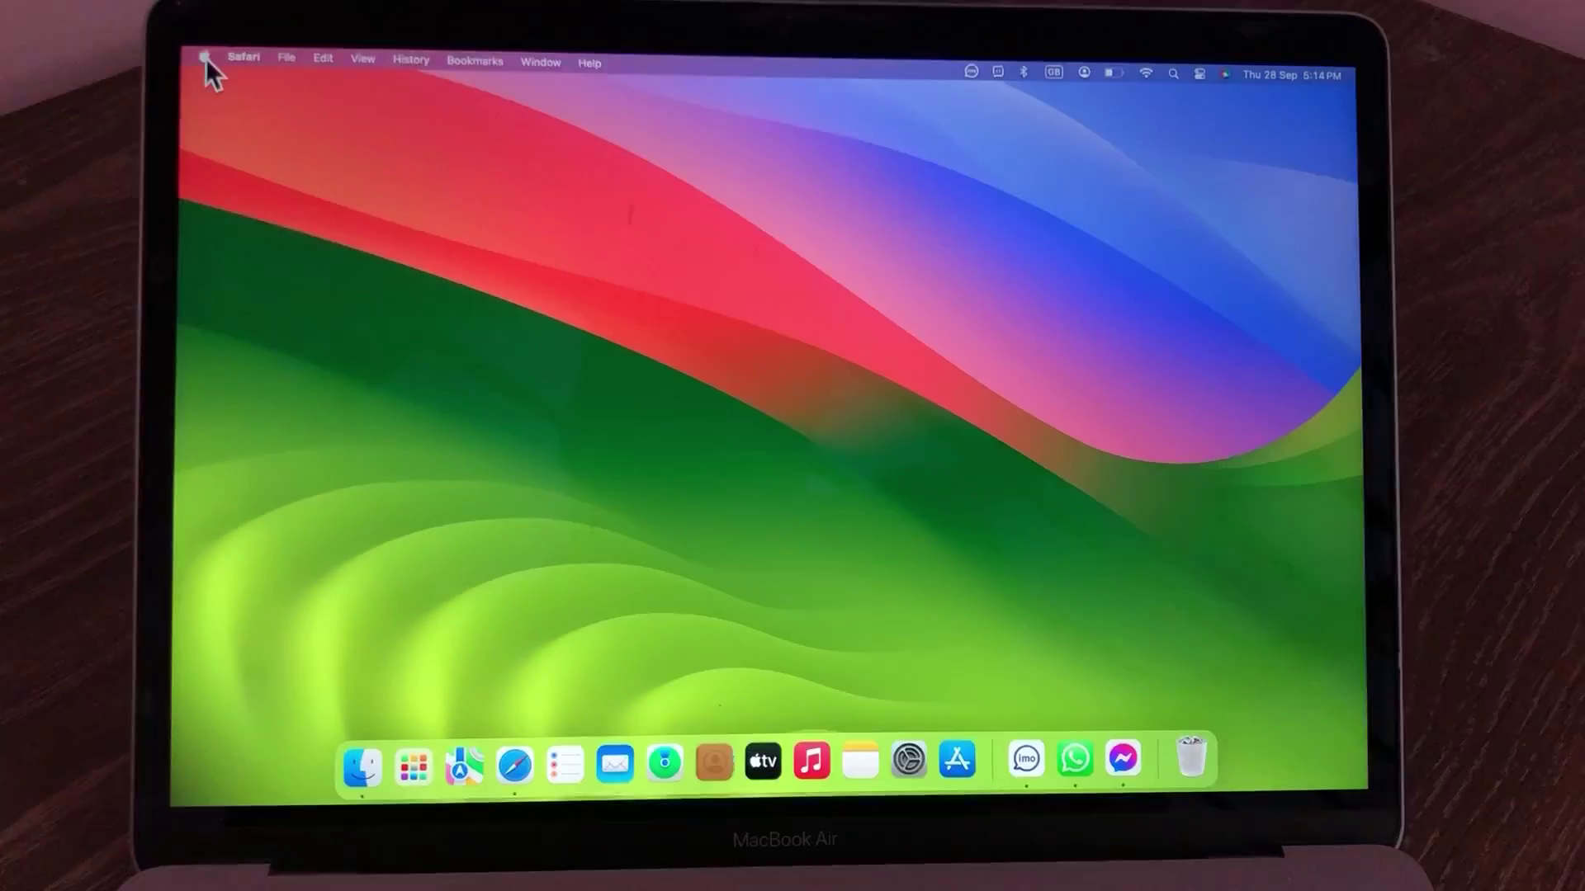
From the Apple menu's Force Quit Applications window, force-quit imo and Messenger.
click(206, 60)
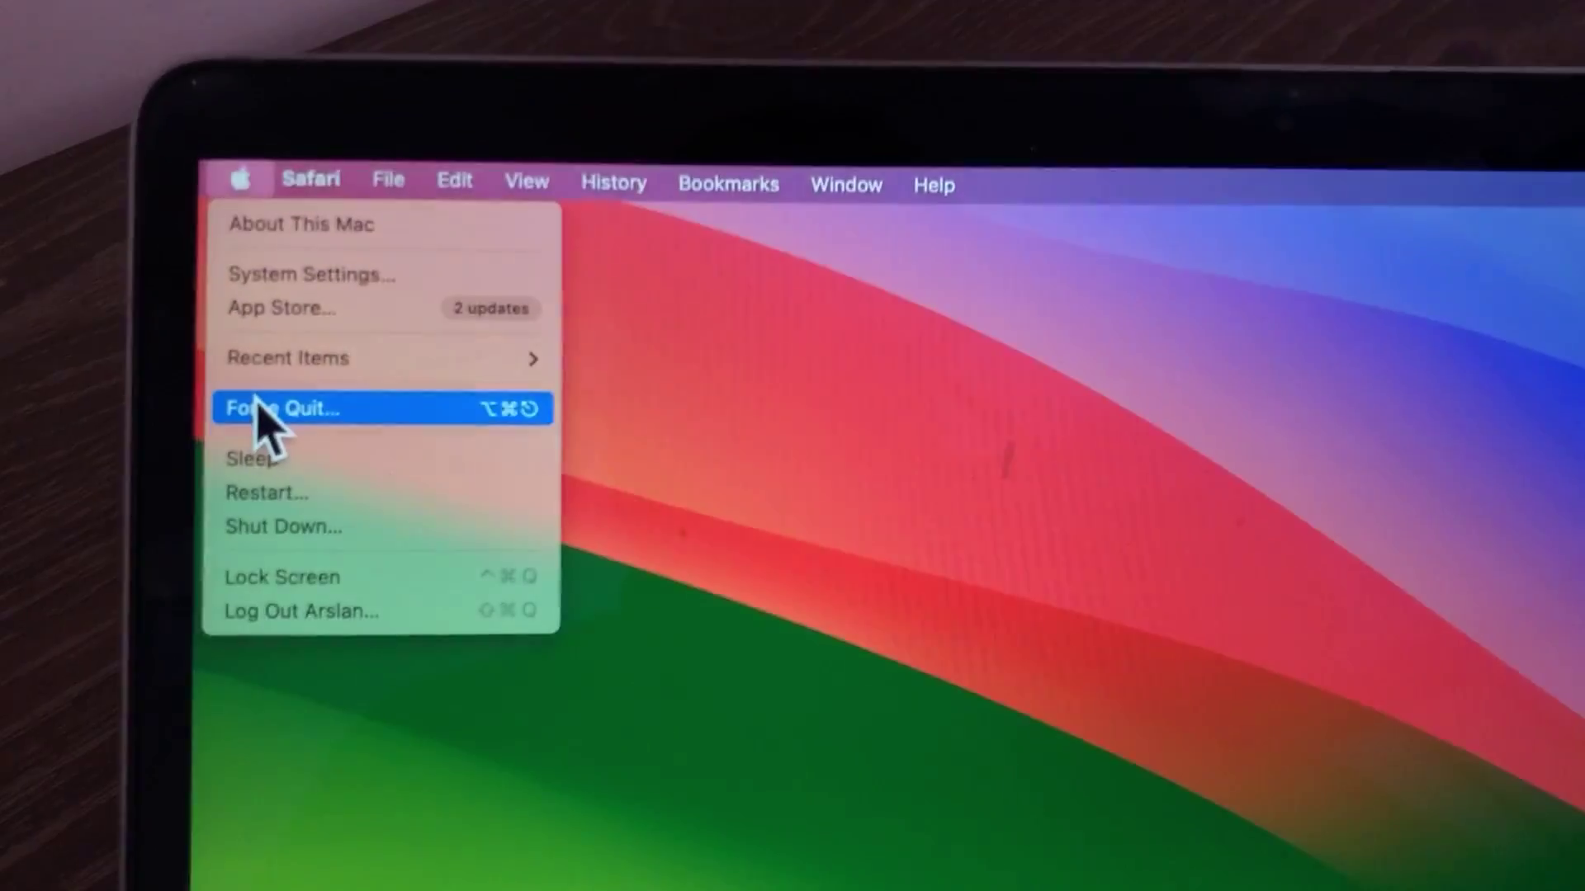
click(266, 409)
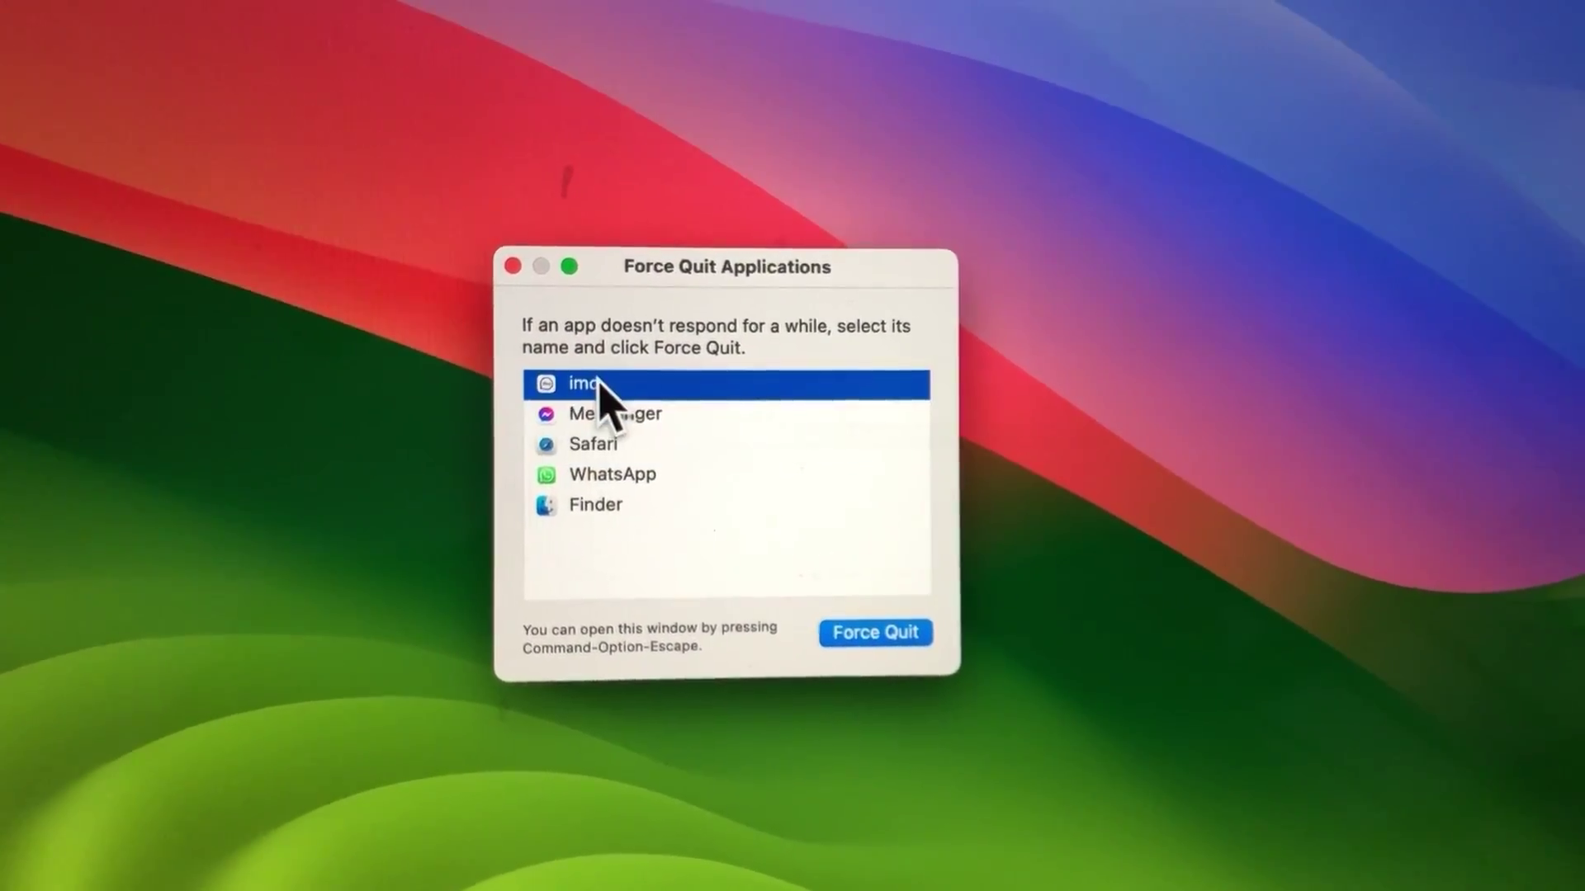
click(882, 645)
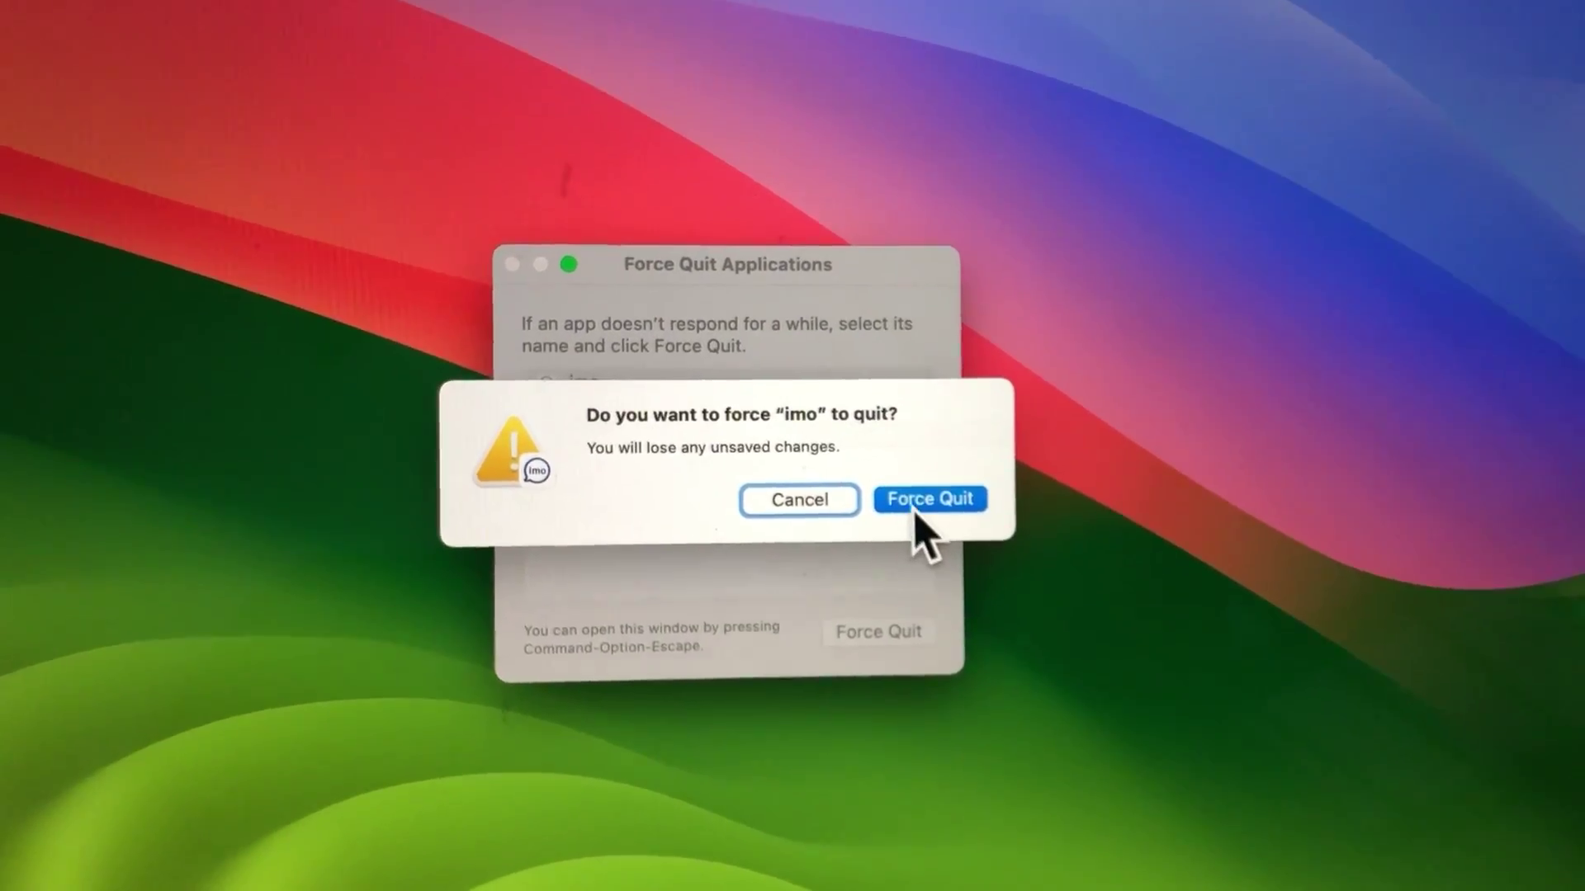
click(923, 501)
click(658, 411)
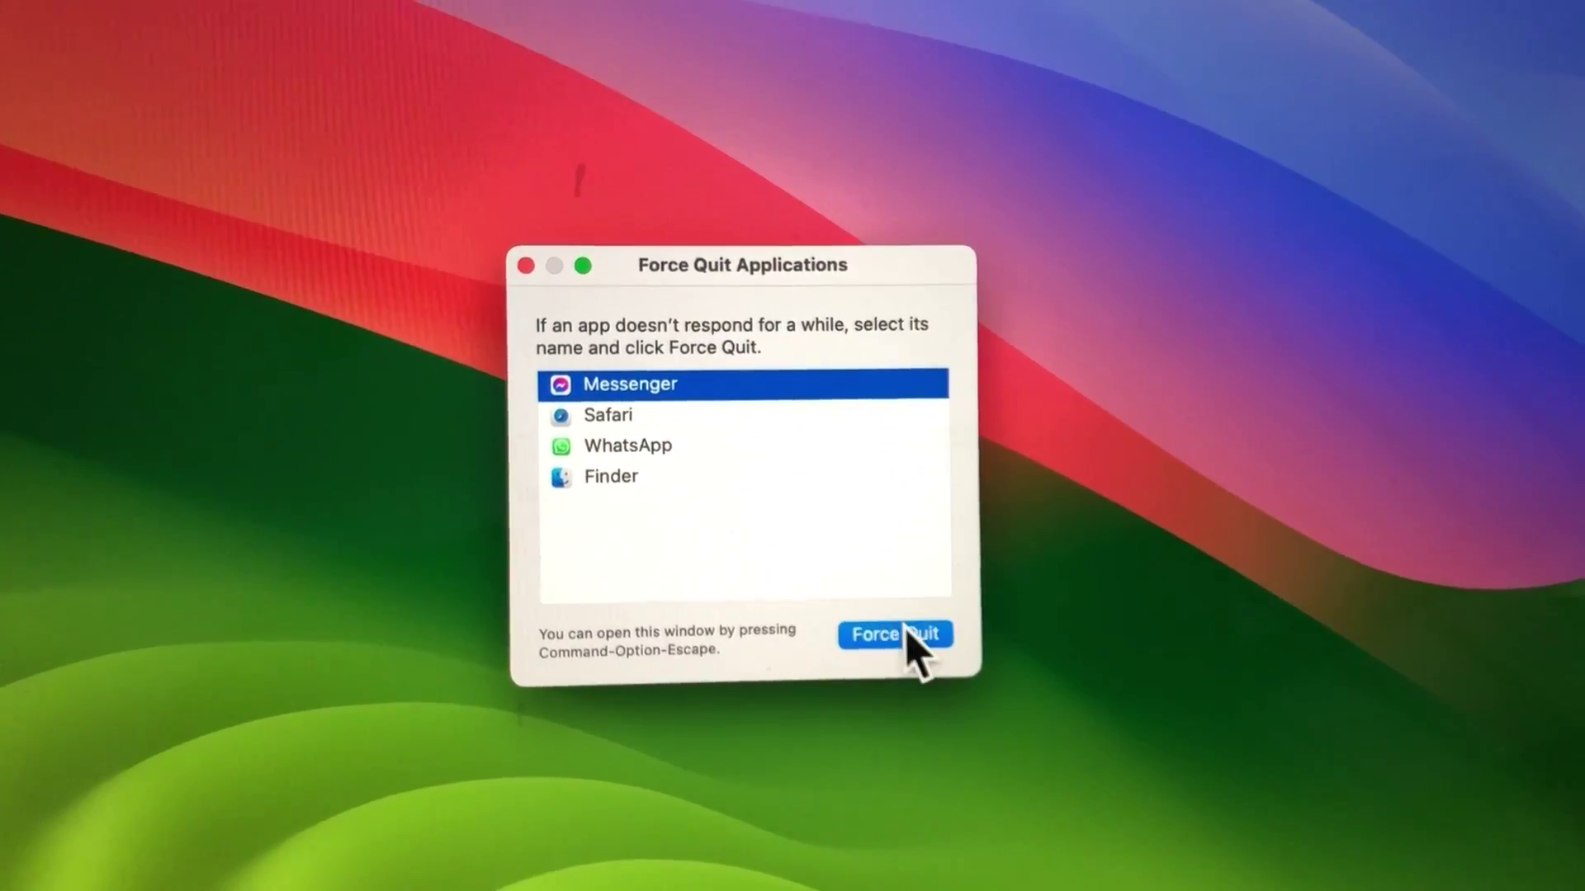
click(917, 634)
click(941, 514)
Force-quit Safari and WhatsApp, confirming each, leaving only Finder running.
click(681, 395)
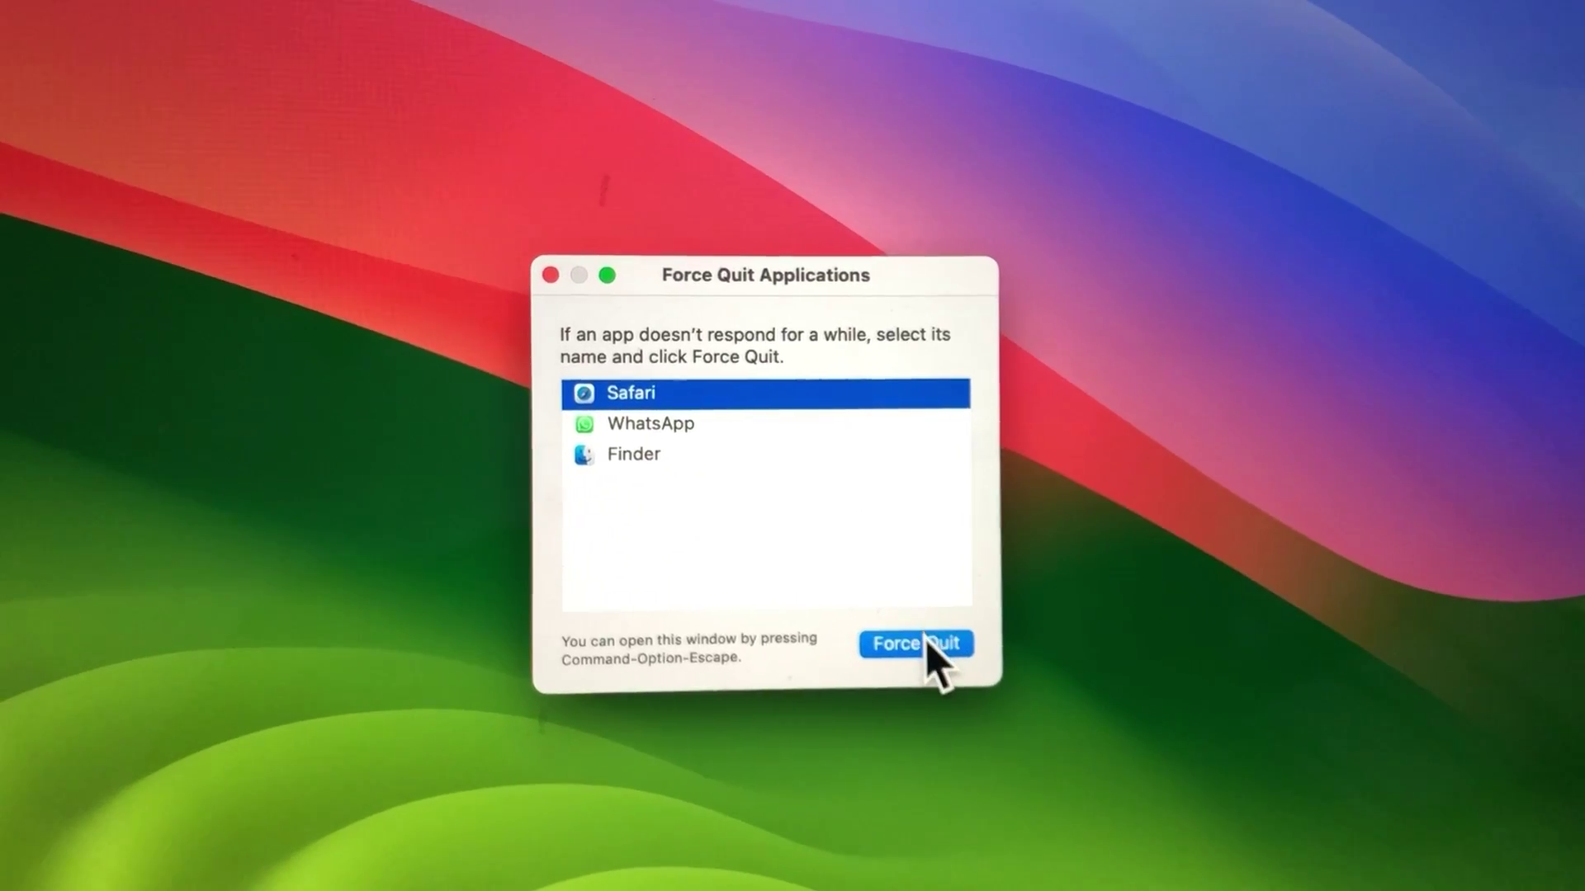
click(922, 646)
click(966, 516)
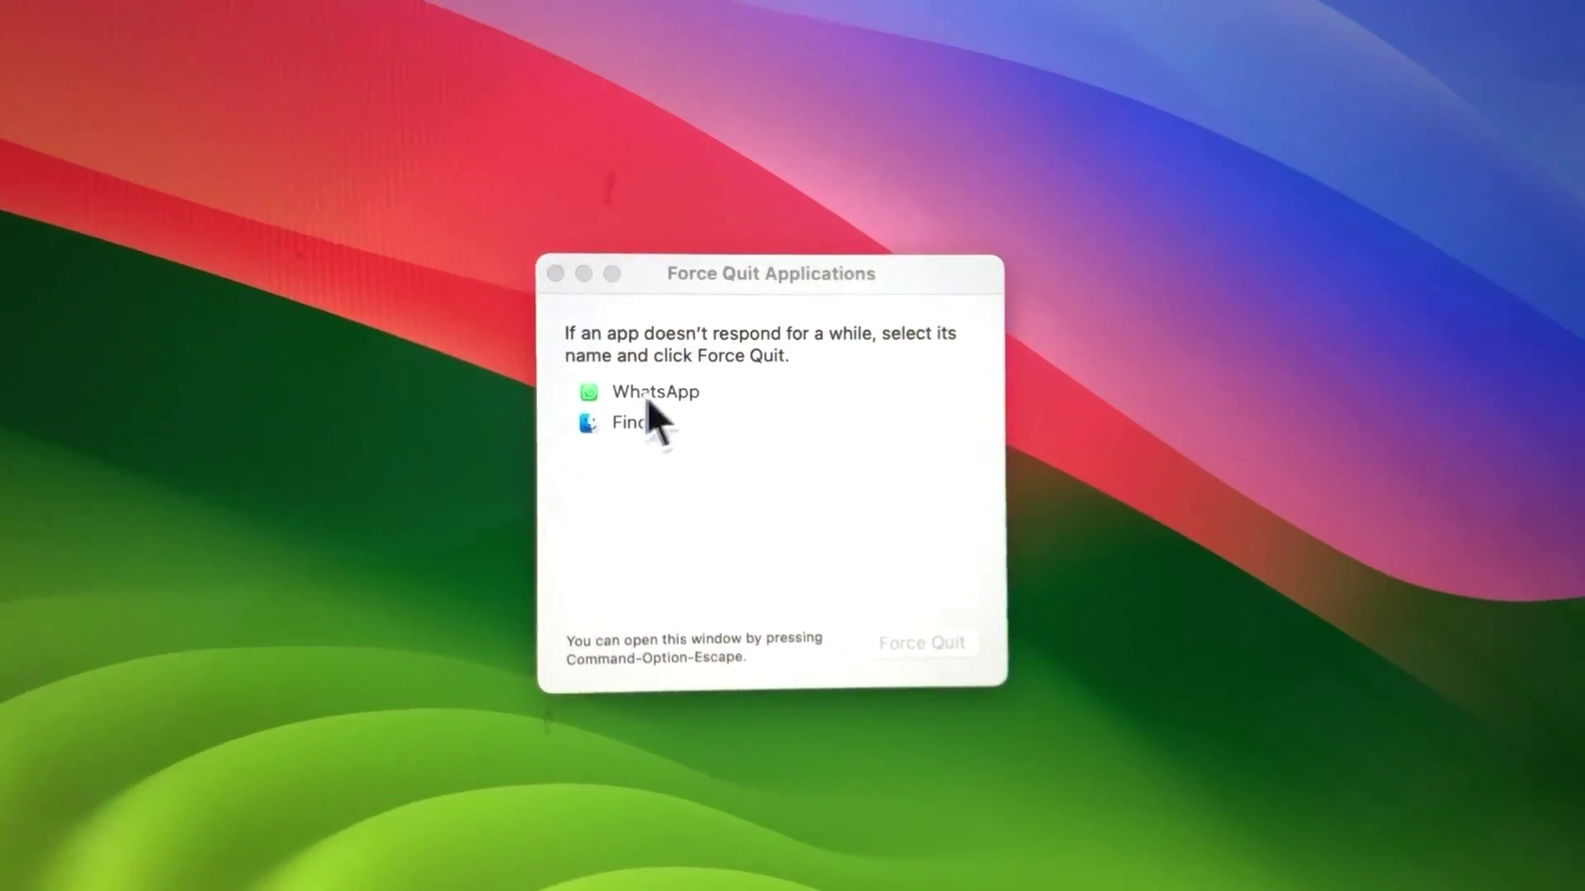
click(699, 393)
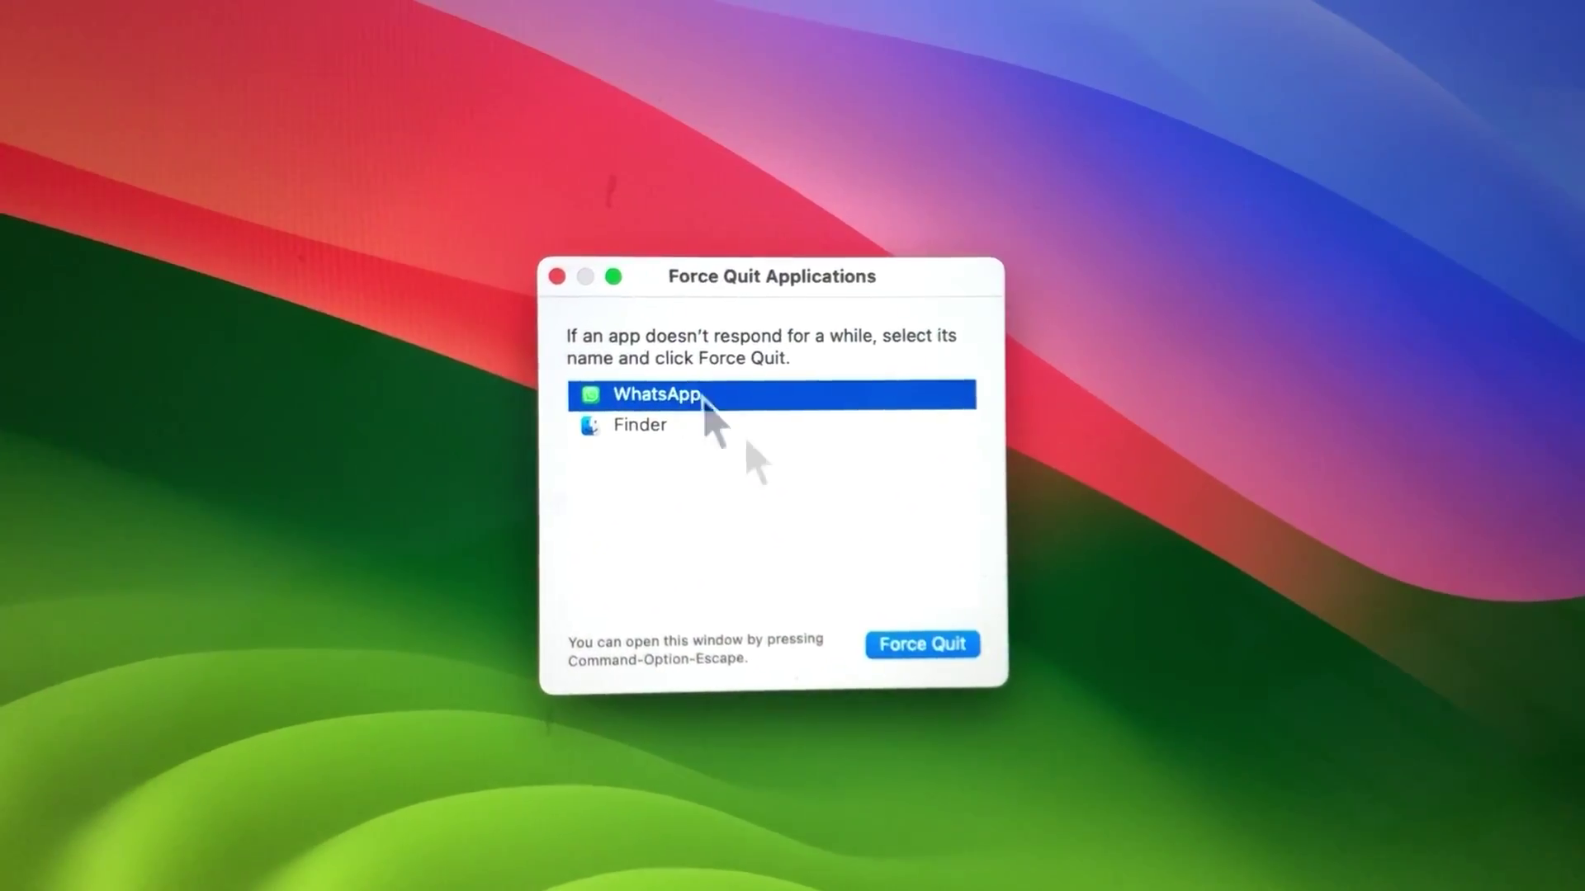
click(923, 646)
click(951, 517)
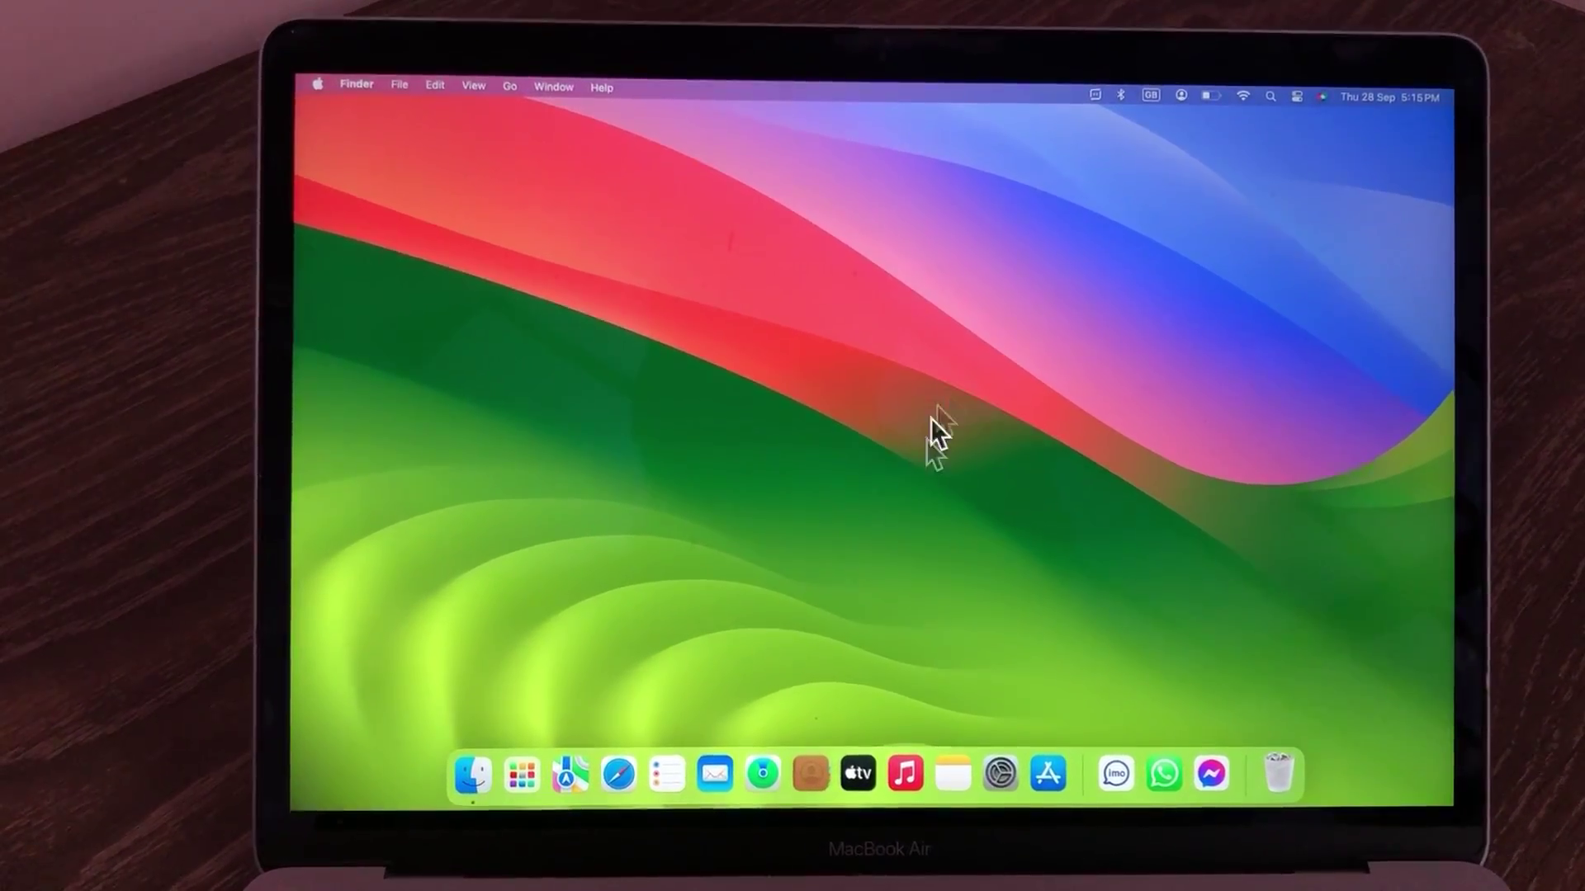
Open System Settings to Privacy & Security > Camera, where Messenger and WhatsApp are allowed.
click(992, 762)
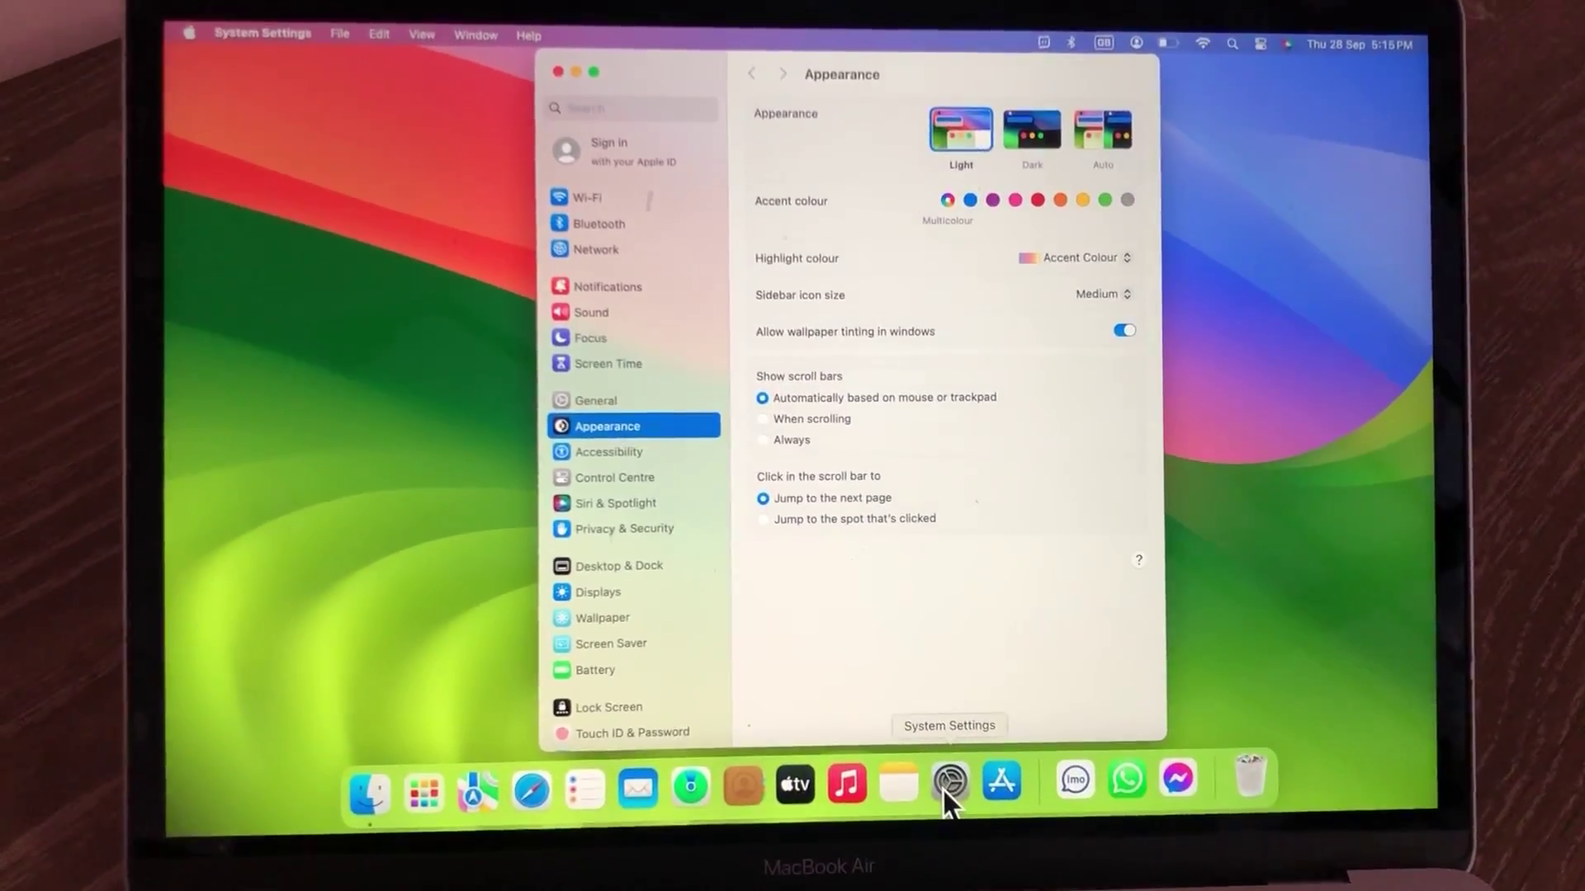
scroll(657, 484, down, 5)
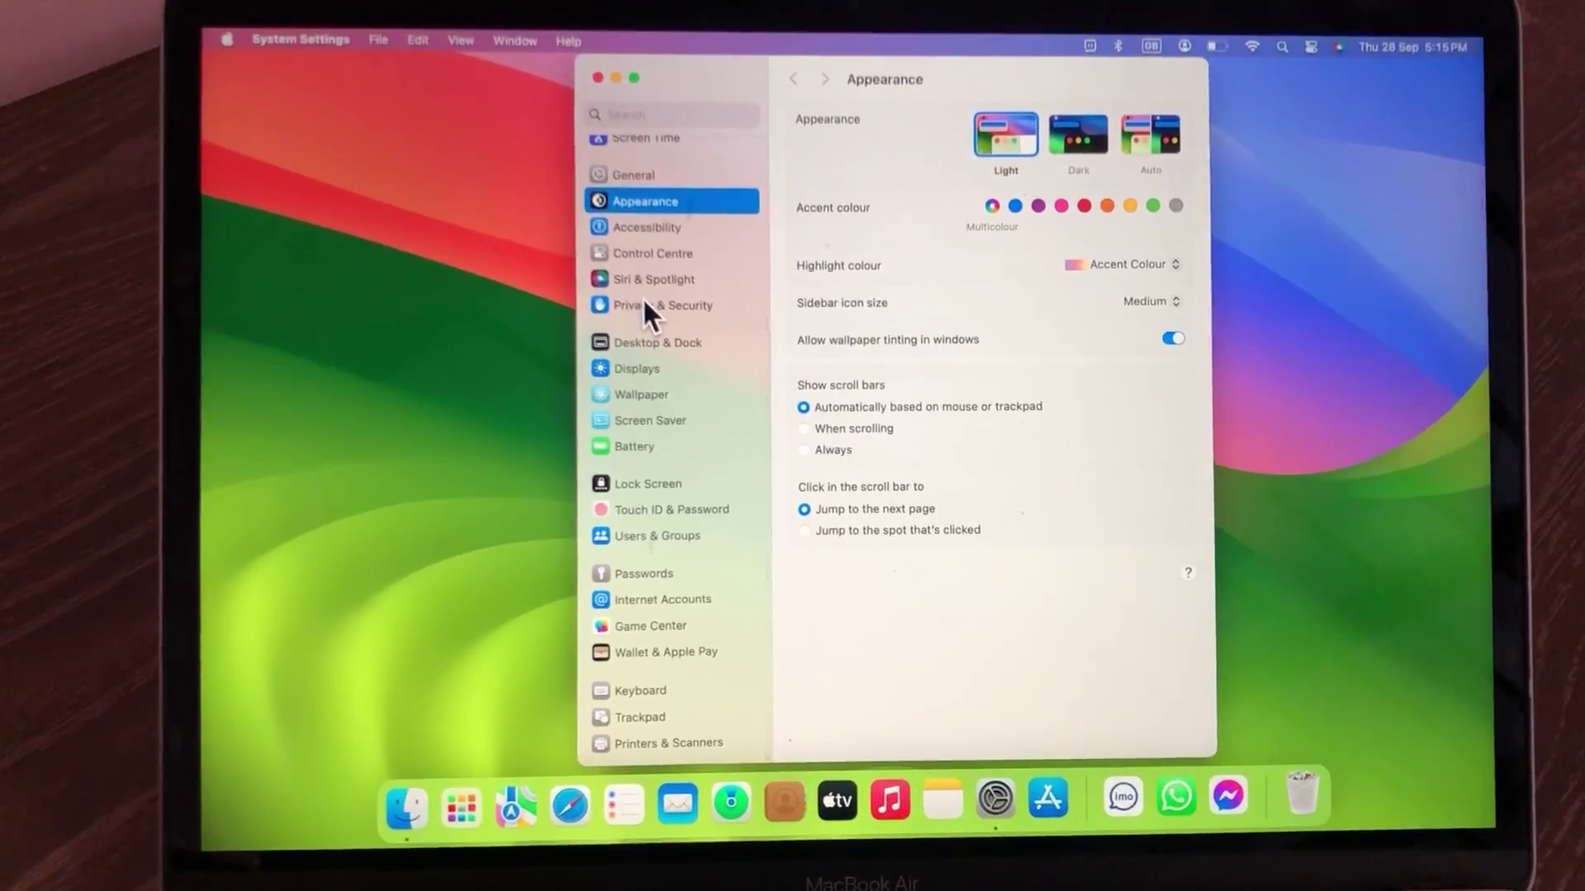
click(642, 274)
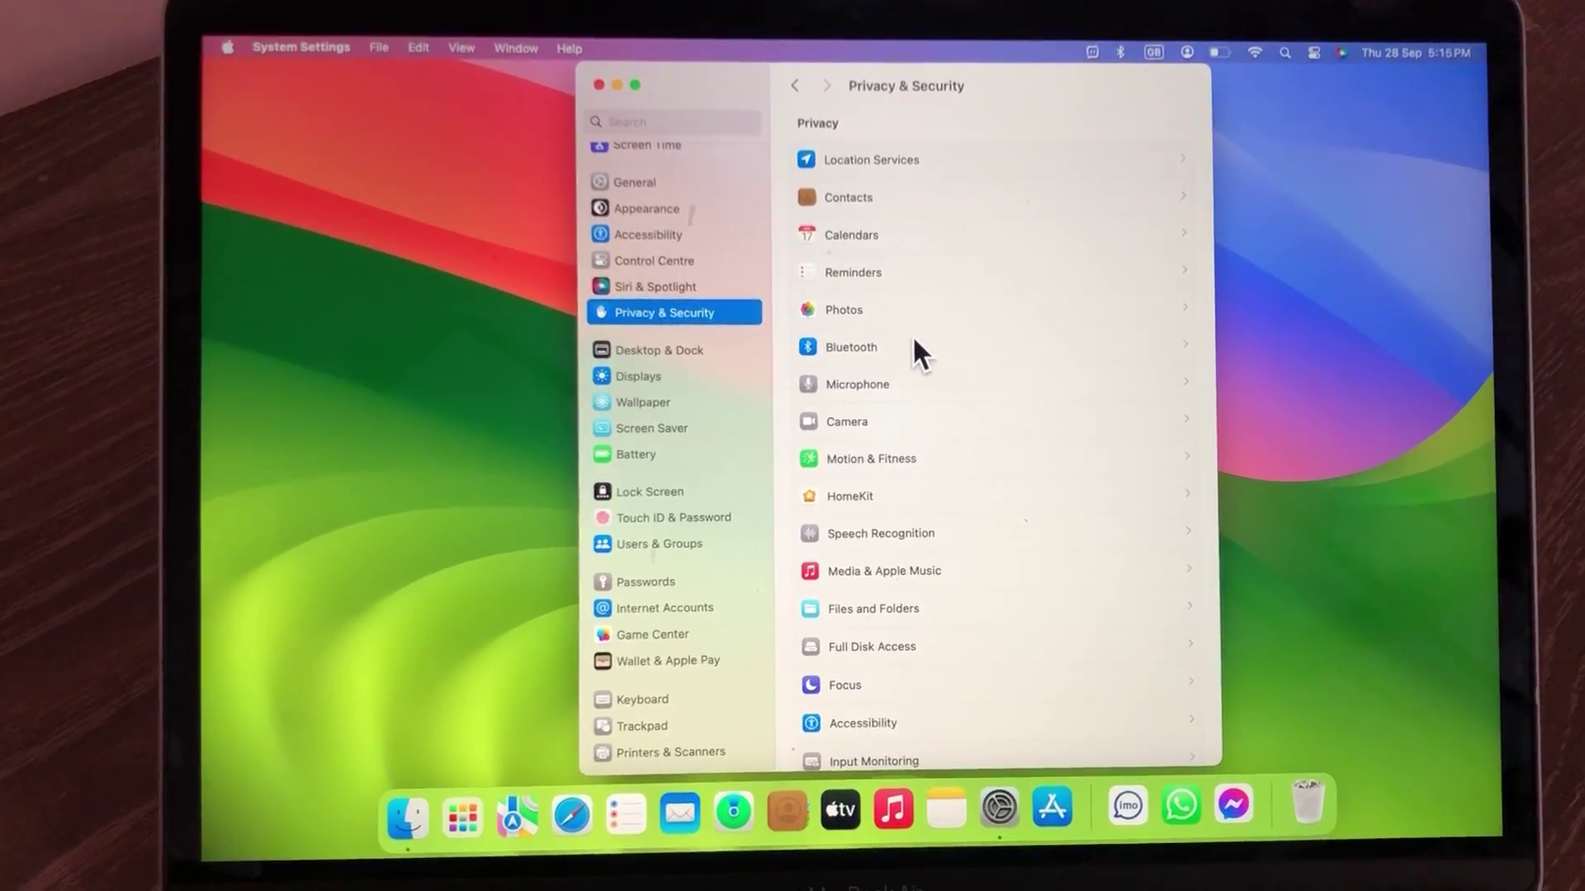
click(849, 413)
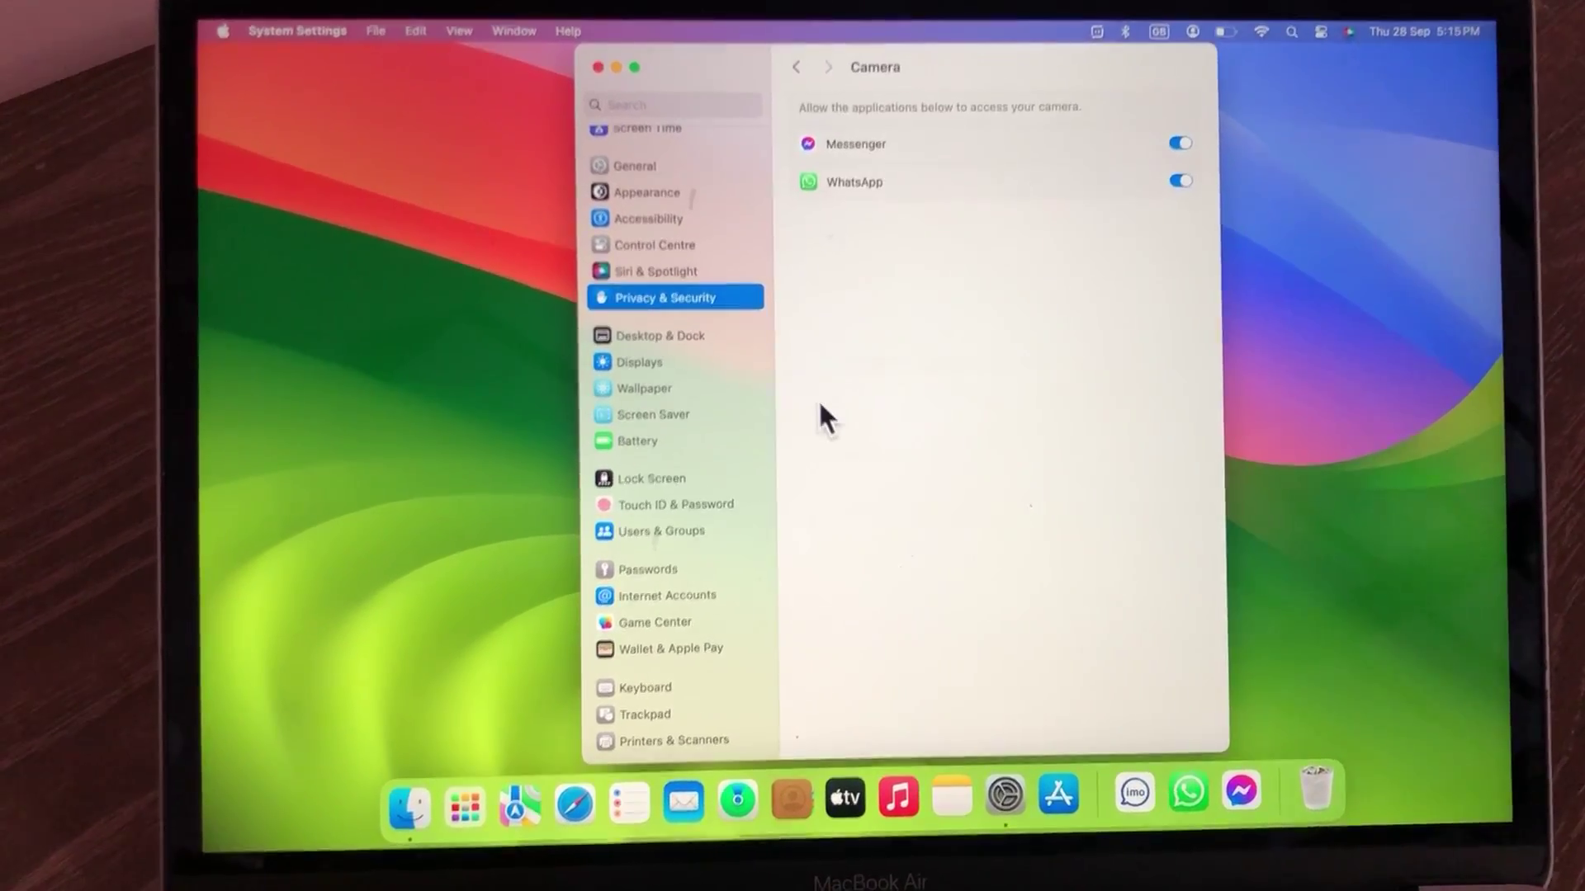